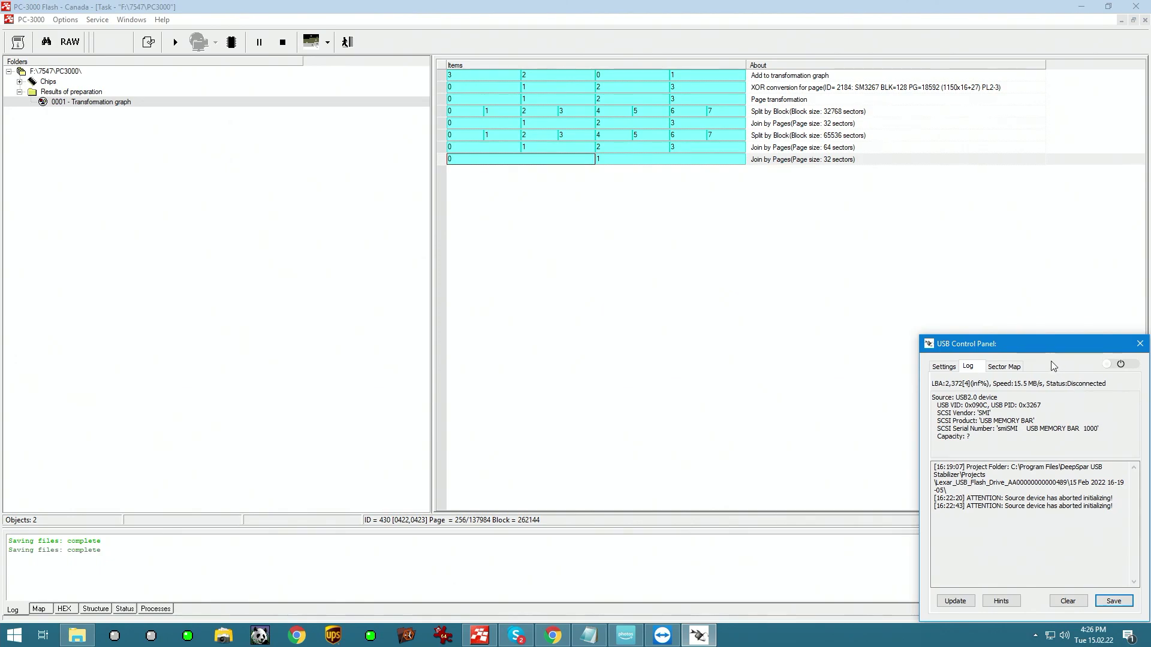
Clear the control panel log, then quit and relaunch DeepSparUSB so it shows N/A
left_click_drag(1019, 344, 509, 188)
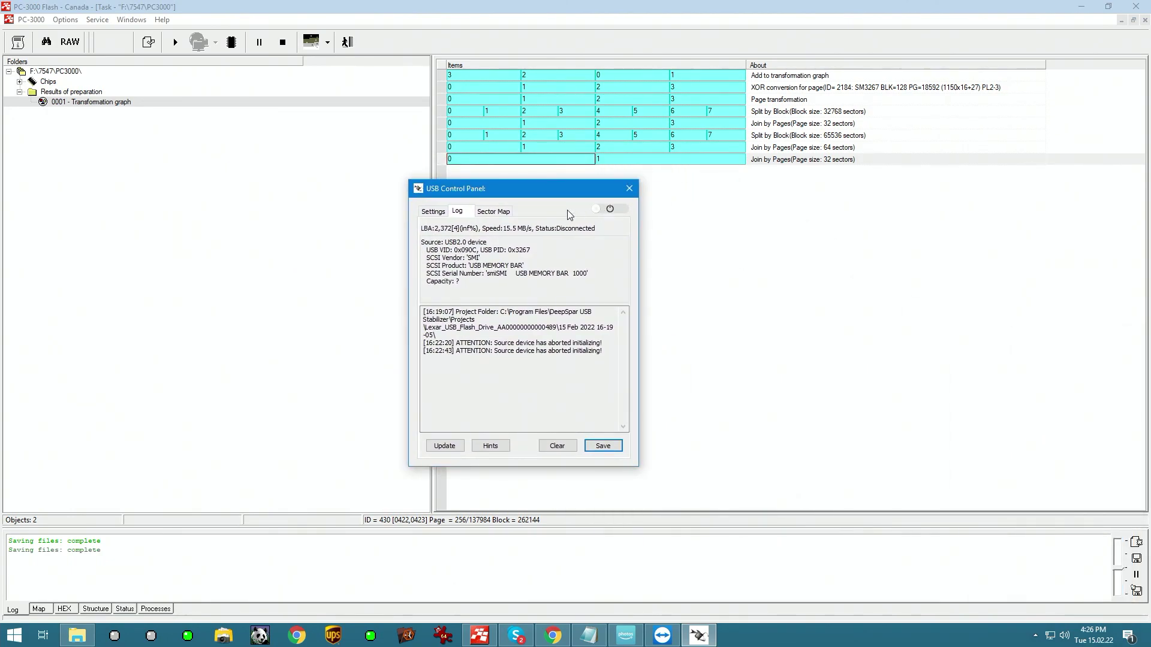
left_click(557, 447)
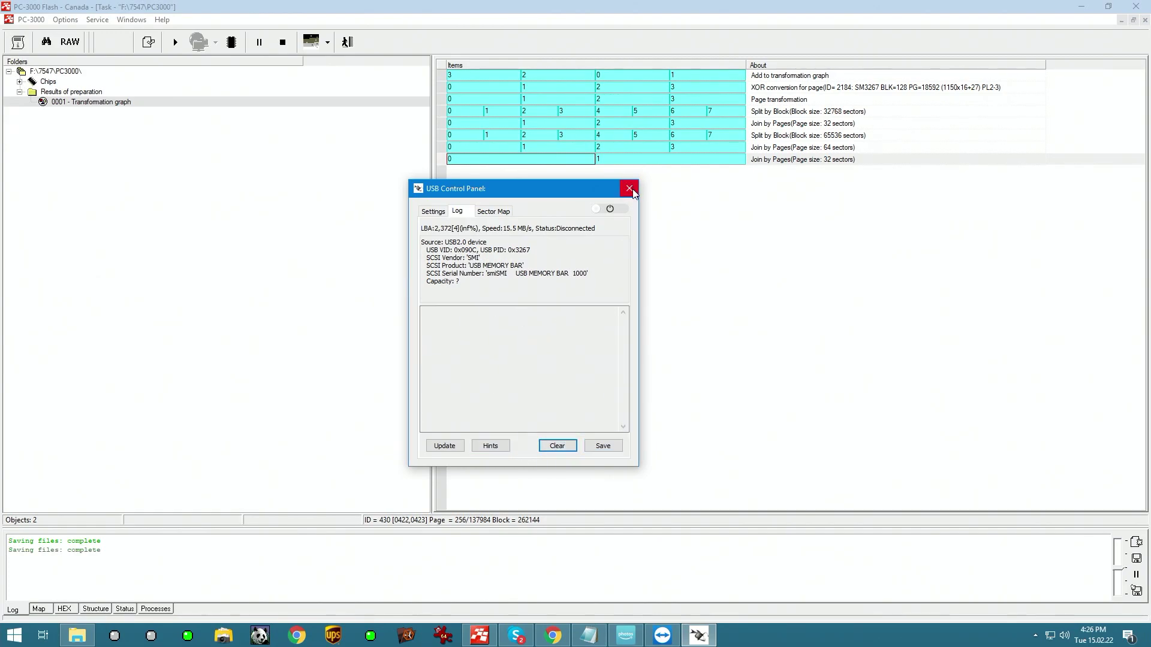
left_click(1035, 636)
right_click(1024, 608)
left_click(1053, 598)
left_click(16, 637)
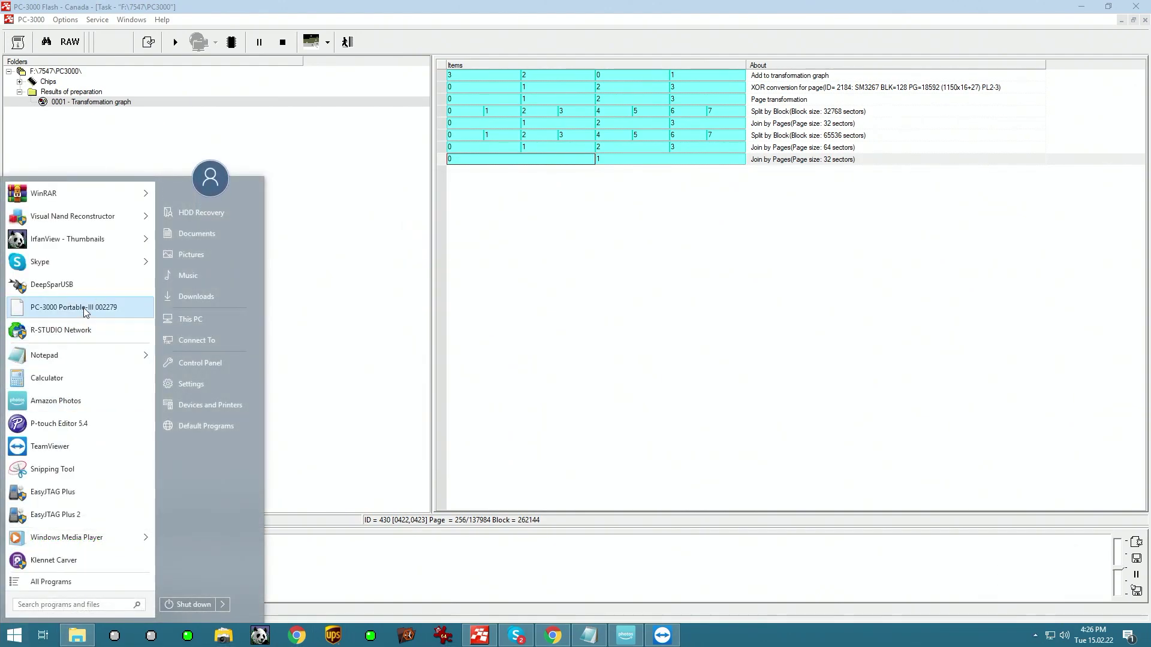
left_click(60, 303)
left_click_drag(1042, 348, 358, 284)
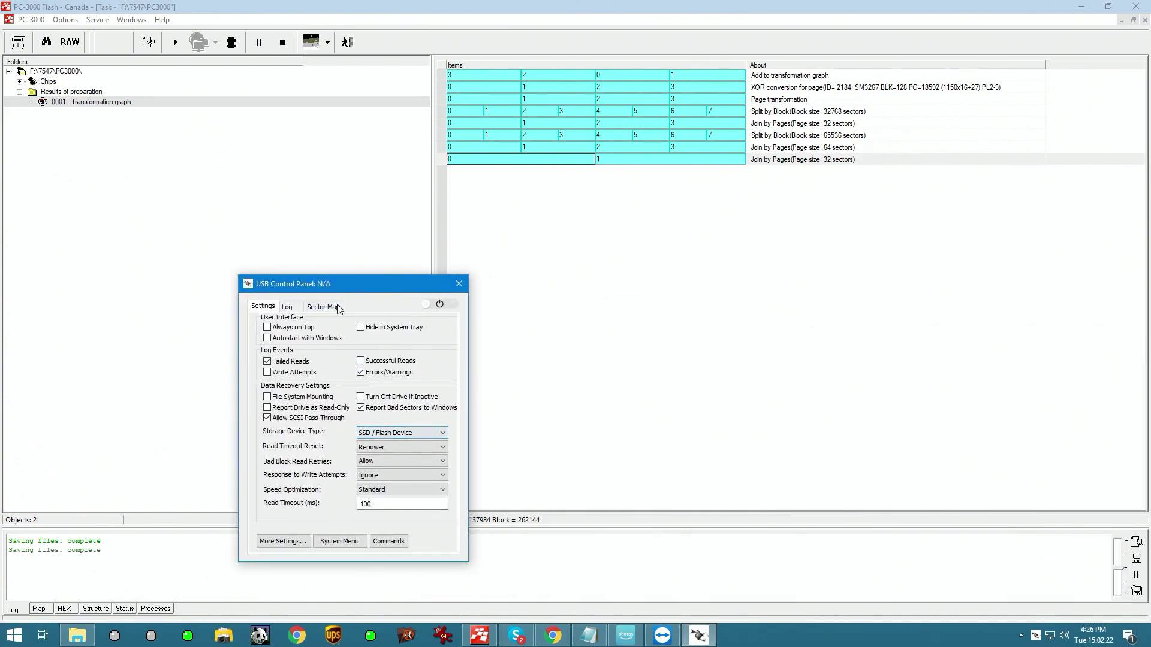
Watch the Log tab until the Lexar drive (USB 2.0, 59.6 GB) appears powered and Idle
left_click(288, 307)
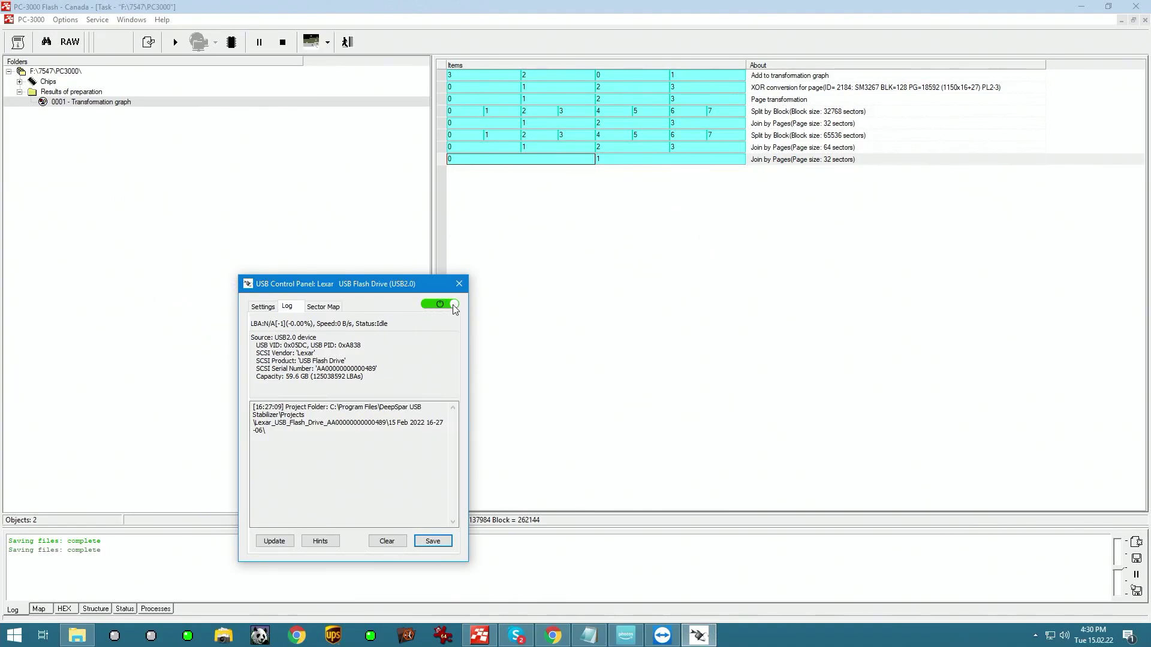
Power off the drive, restart DeepSparUSB, and view its log as the Lexar reconnects Idle
left_click(454, 306)
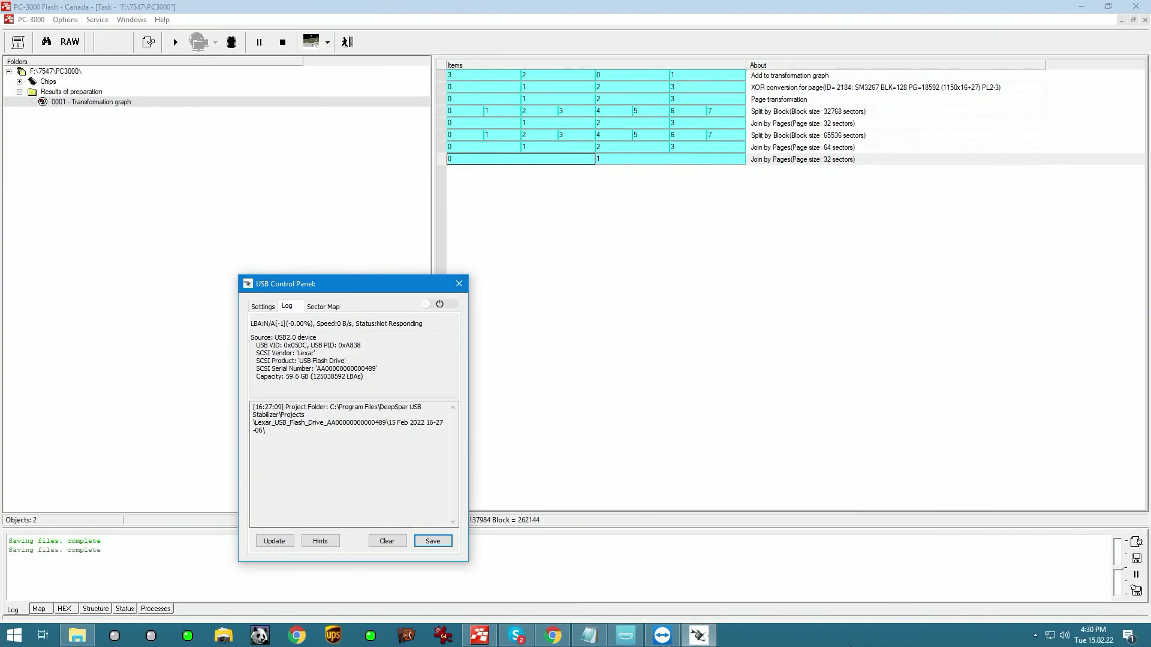
right_click(715, 637)
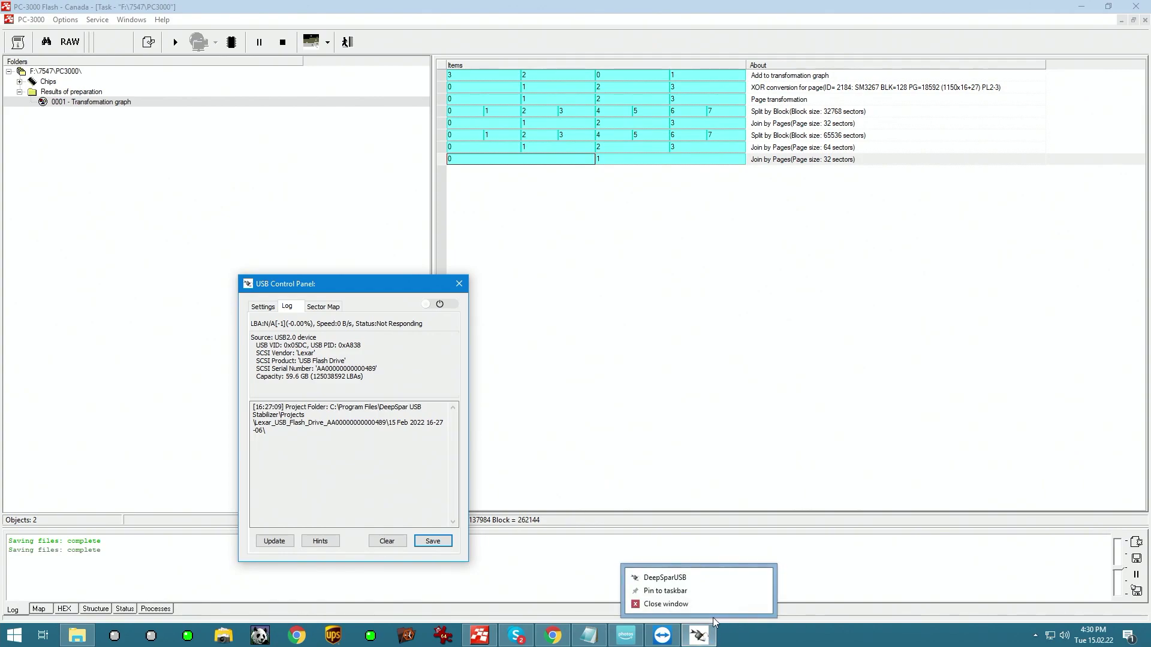
left_click(1036, 635)
left_click(1038, 606)
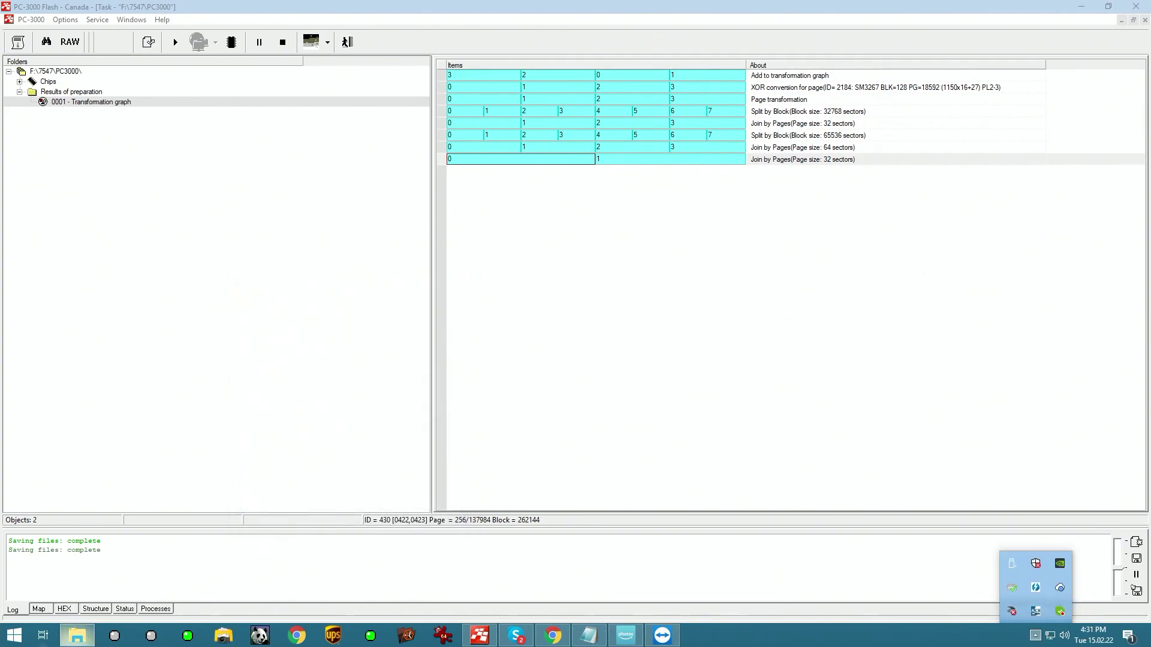
left_click(16, 637)
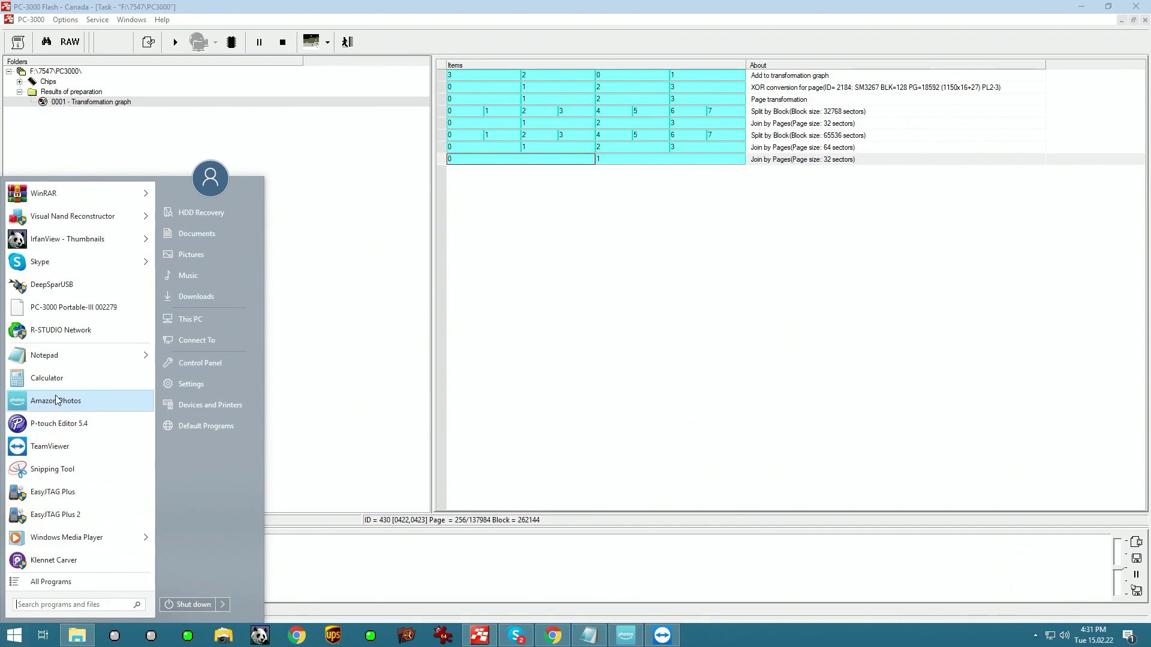
left_click(72, 291)
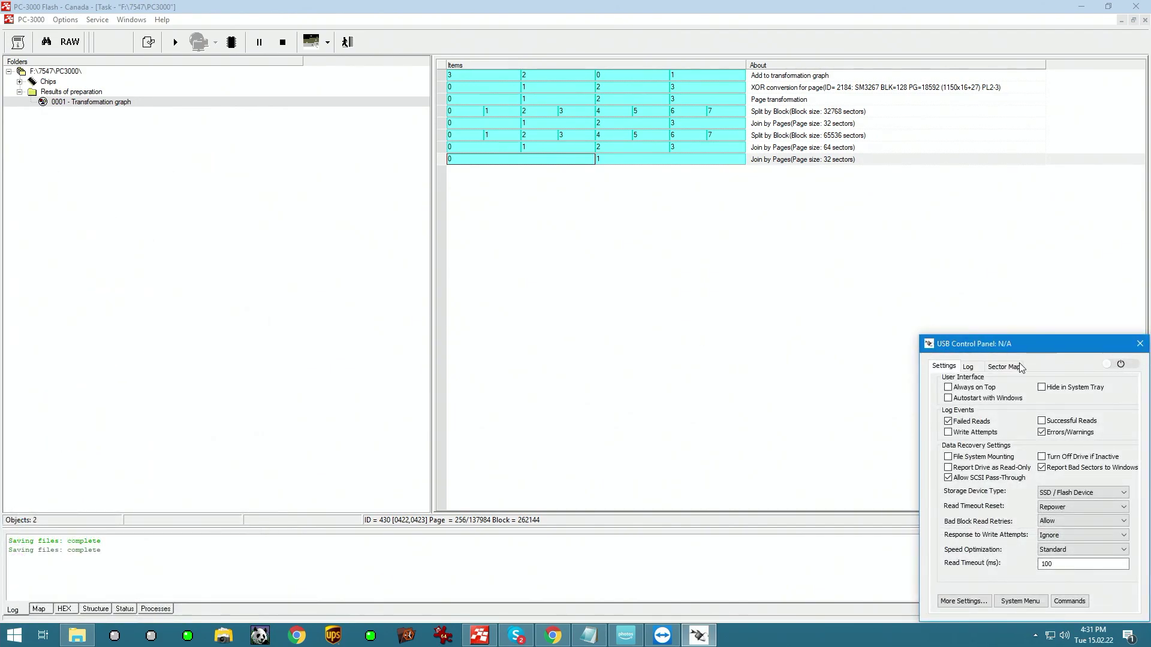
left_click(968, 367)
left_click(1119, 365)
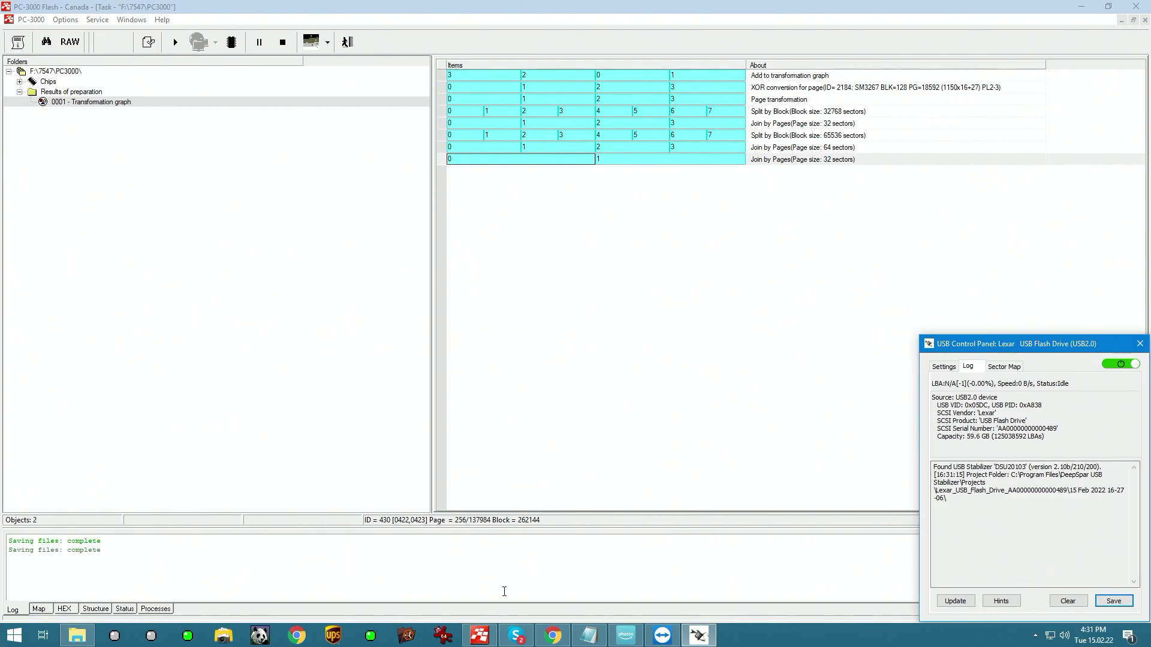
Launch R-Studio Network and show the drive's sector map activity
left_click(15, 636)
left_click(74, 331)
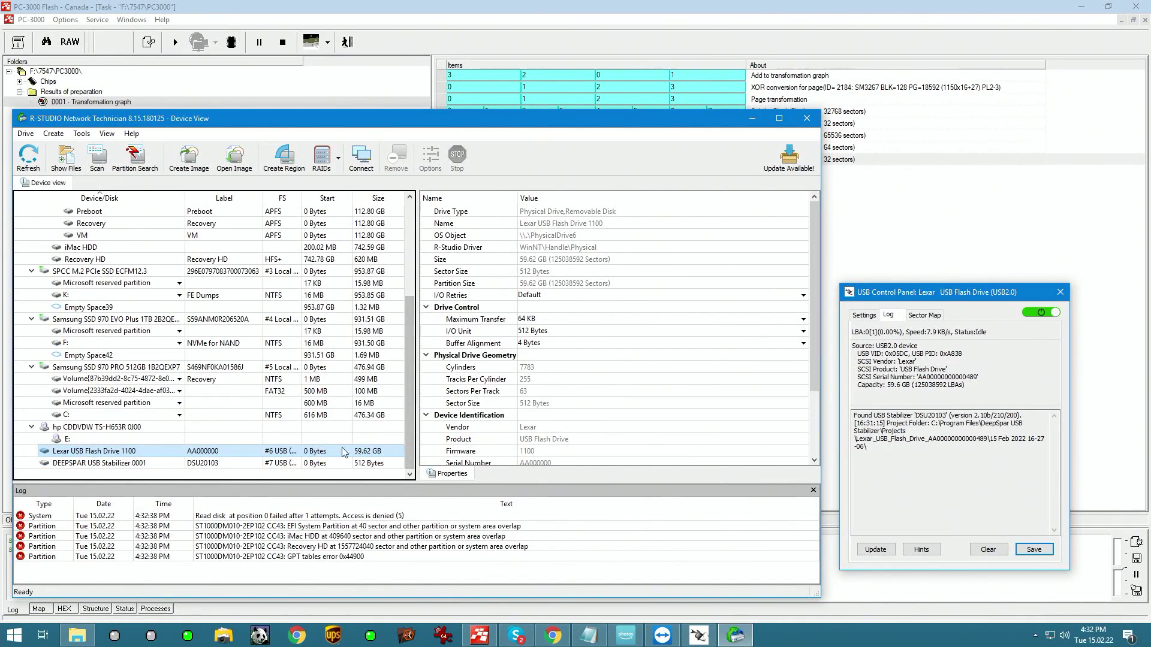
left_click(937, 315)
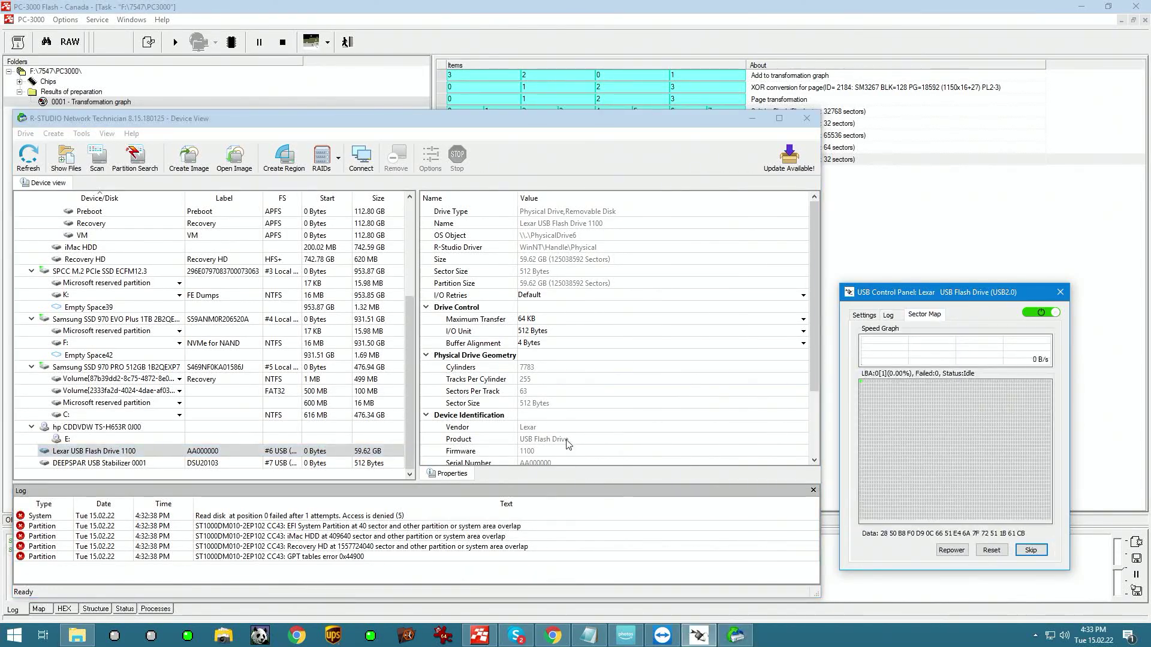
View the Lexar drive's sectors 0–4 in the hex editor, then close it
right_click(163, 457)
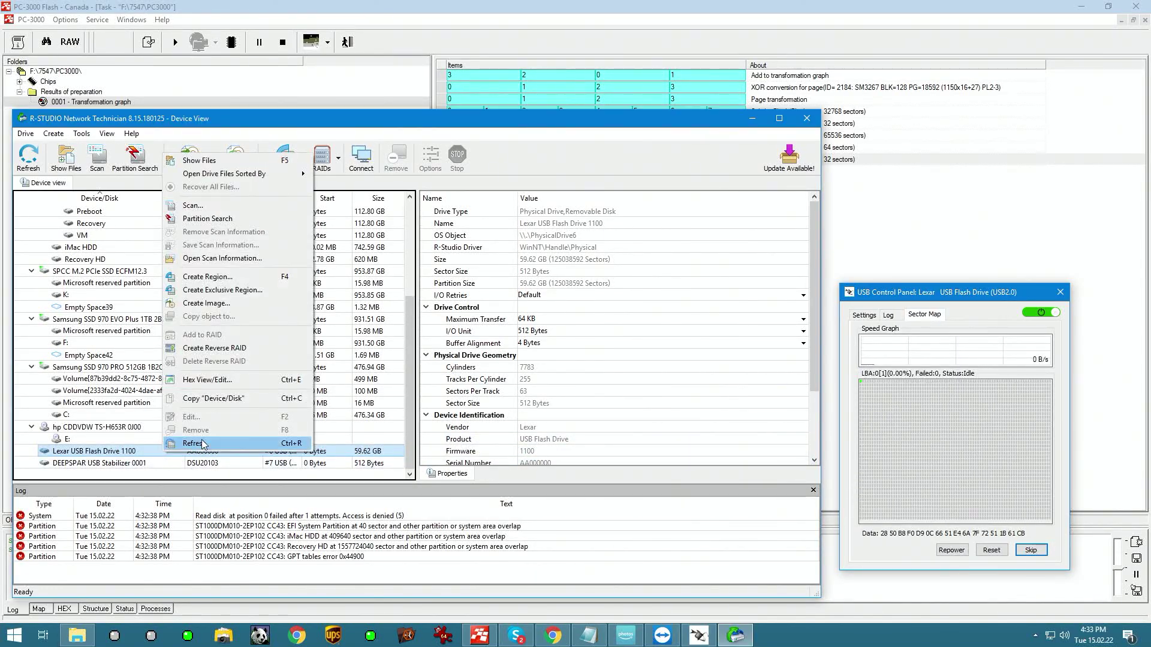
left_click(213, 380)
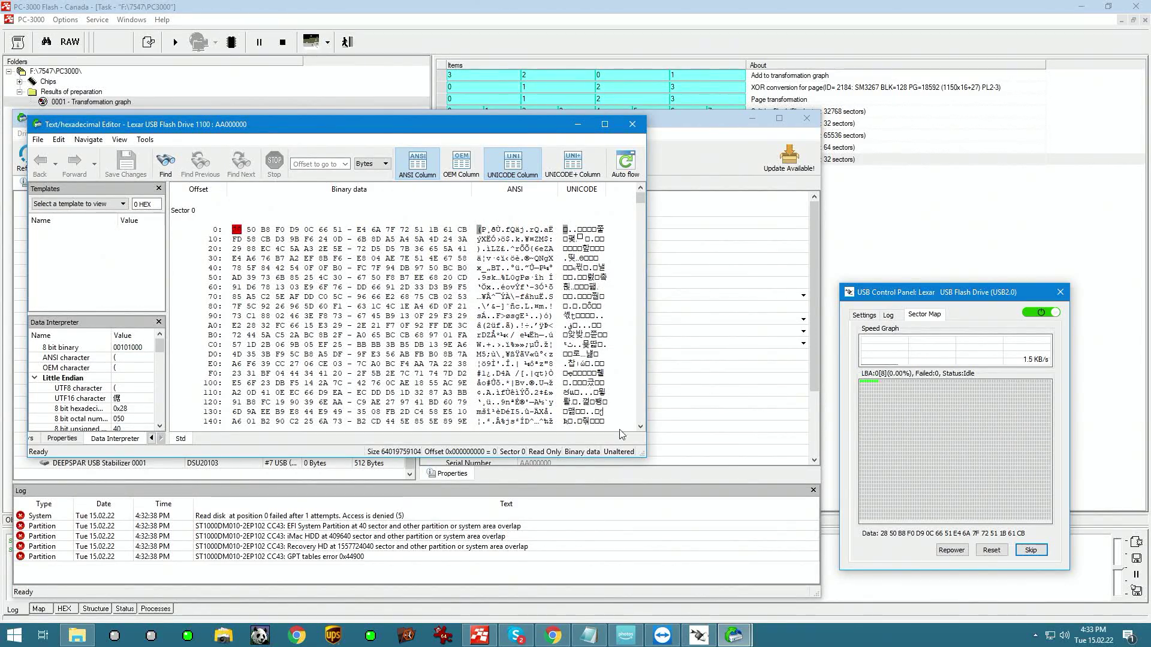
left_click(640, 428)
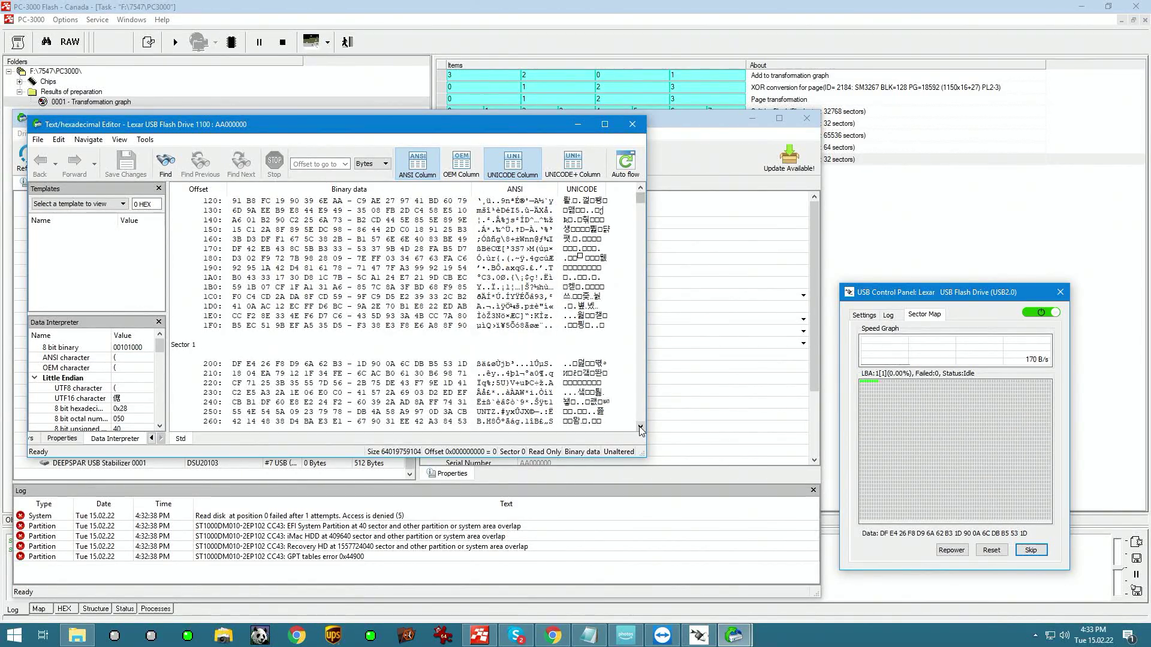
left_click(640, 427)
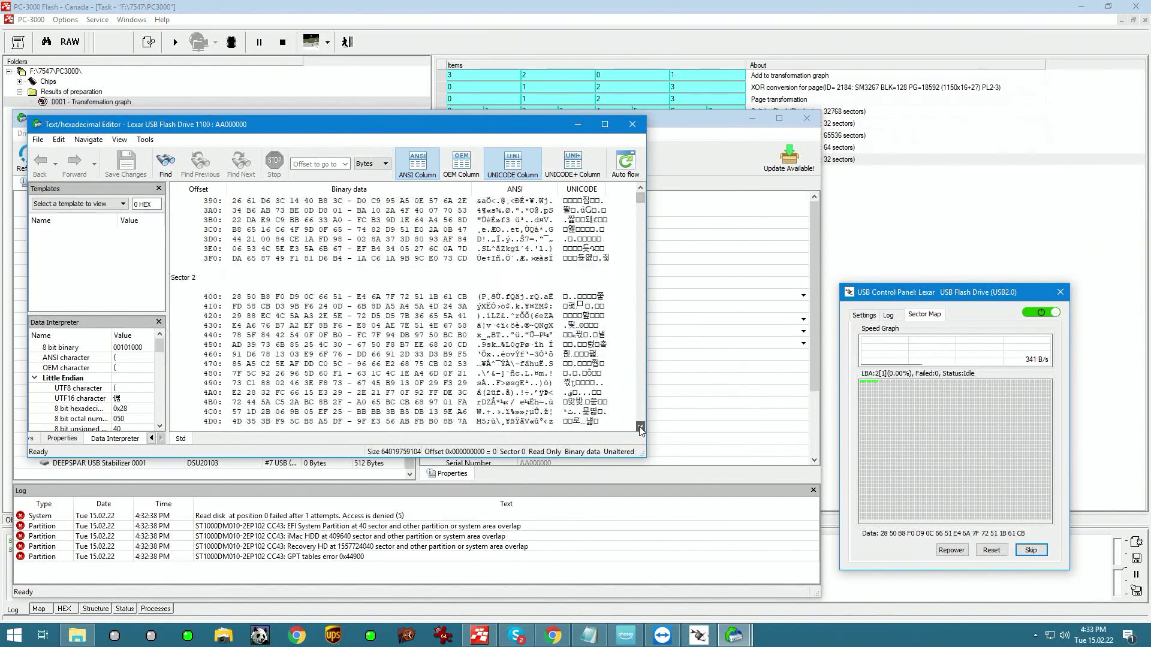
left_click(640, 427)
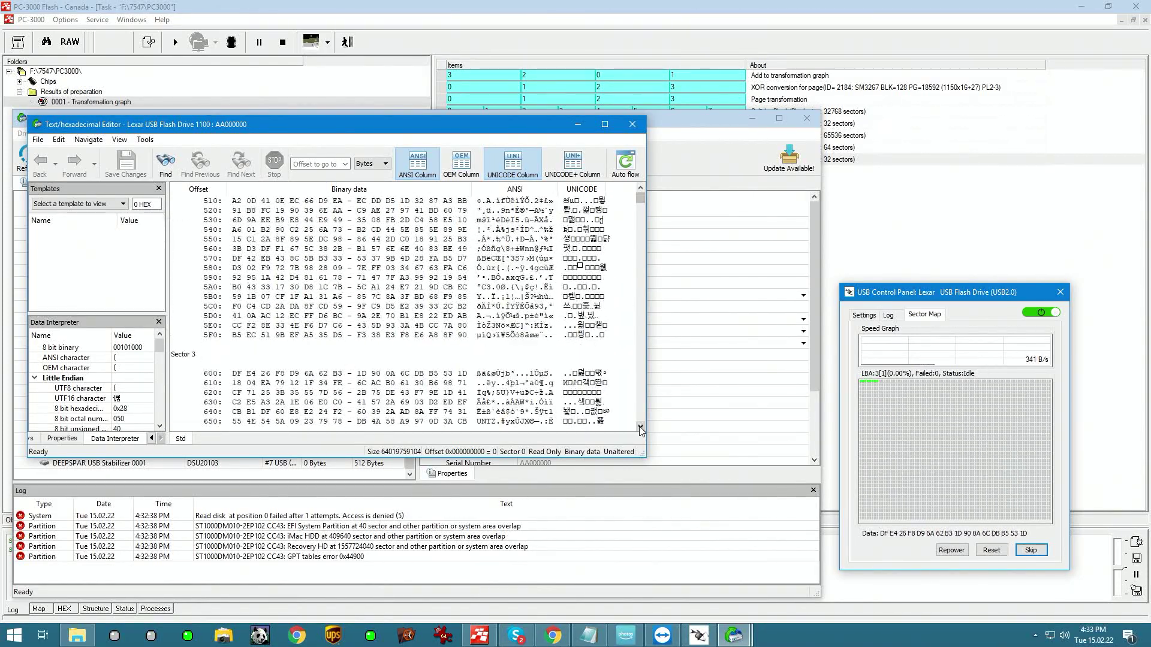
left_click(640, 428)
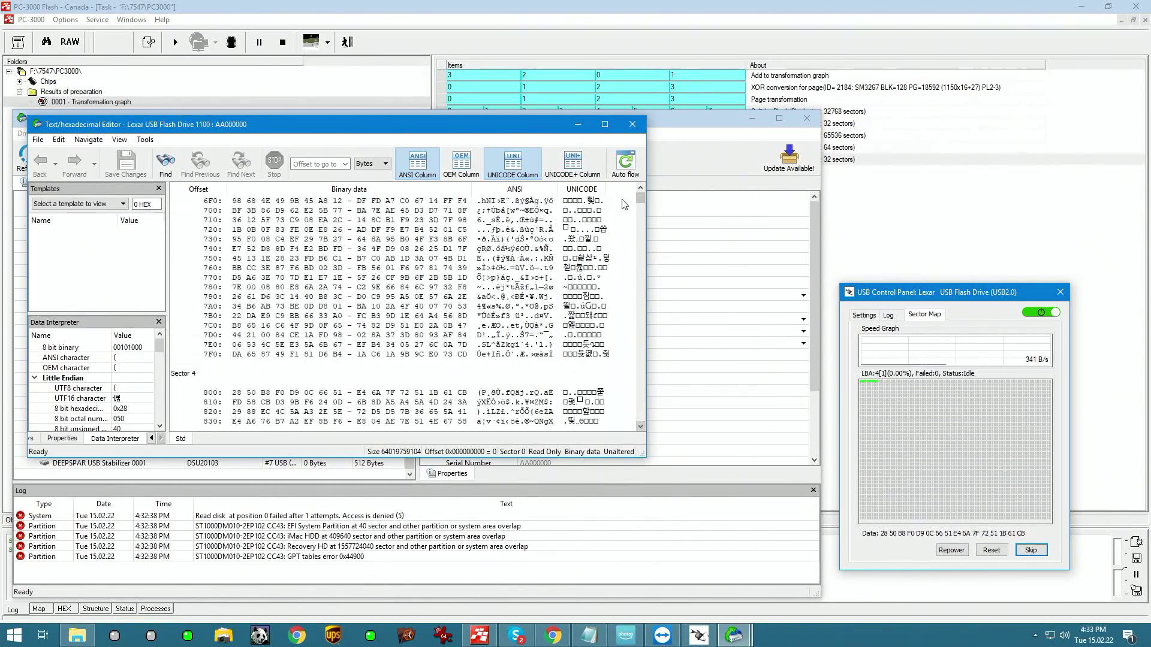
left_click(633, 124)
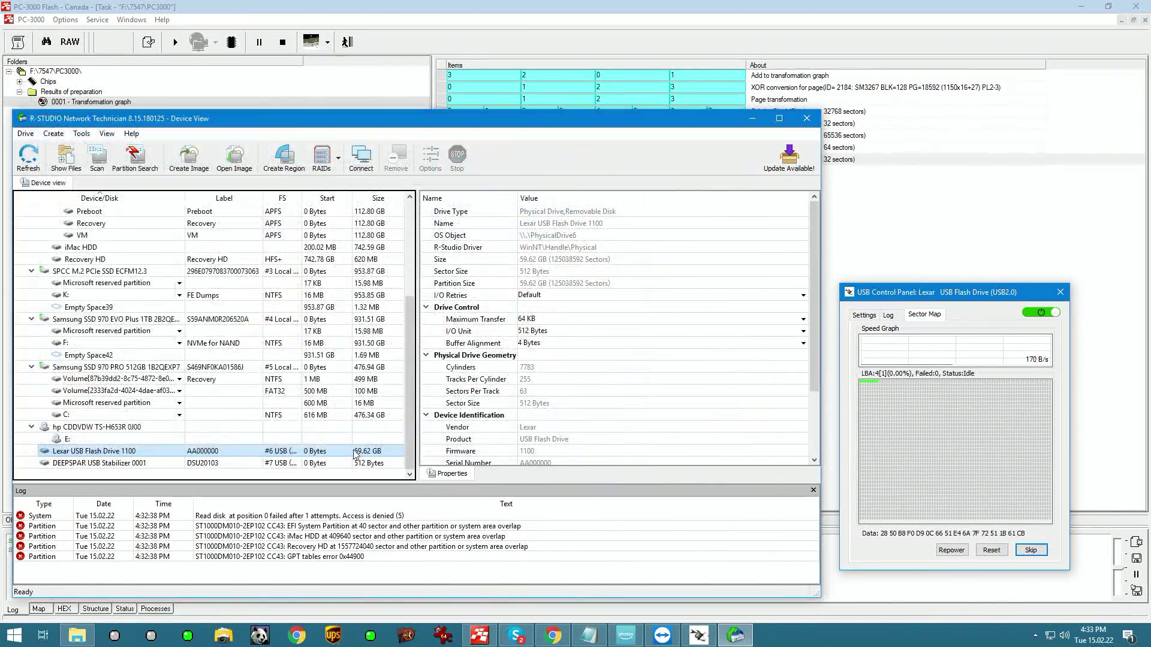
Scan the Lexar drive and stop it early, leaving a recognized 51.84 MB FAT32 partition
right_click(146, 459)
left_click(191, 213)
left_click(503, 481)
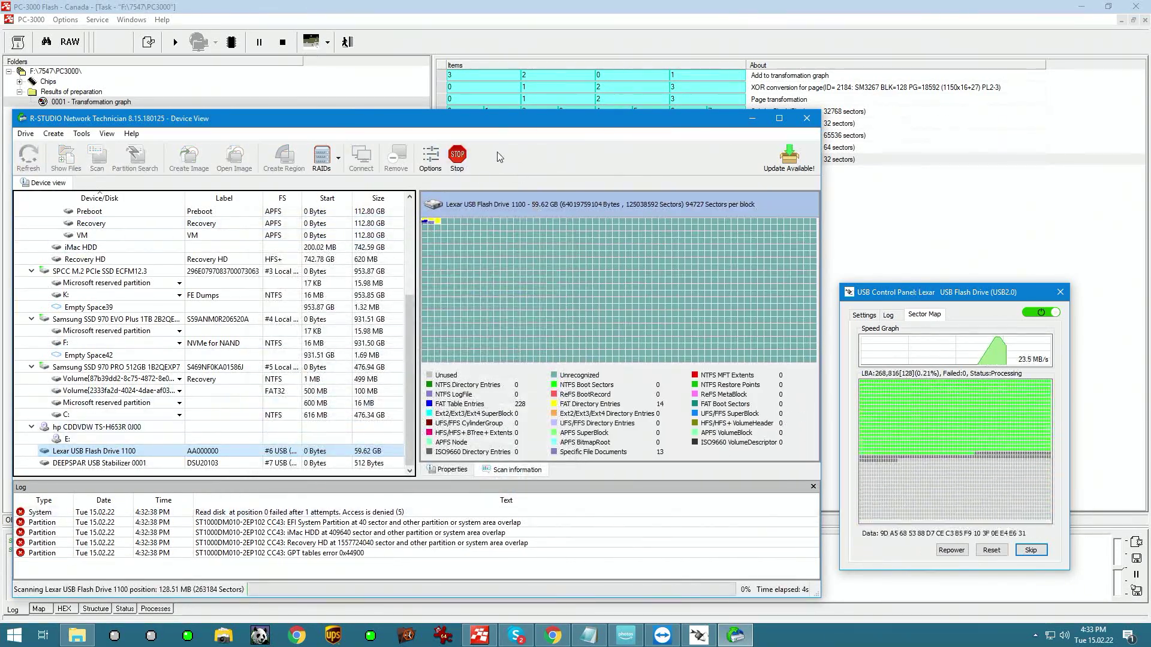
left_click(456, 157)
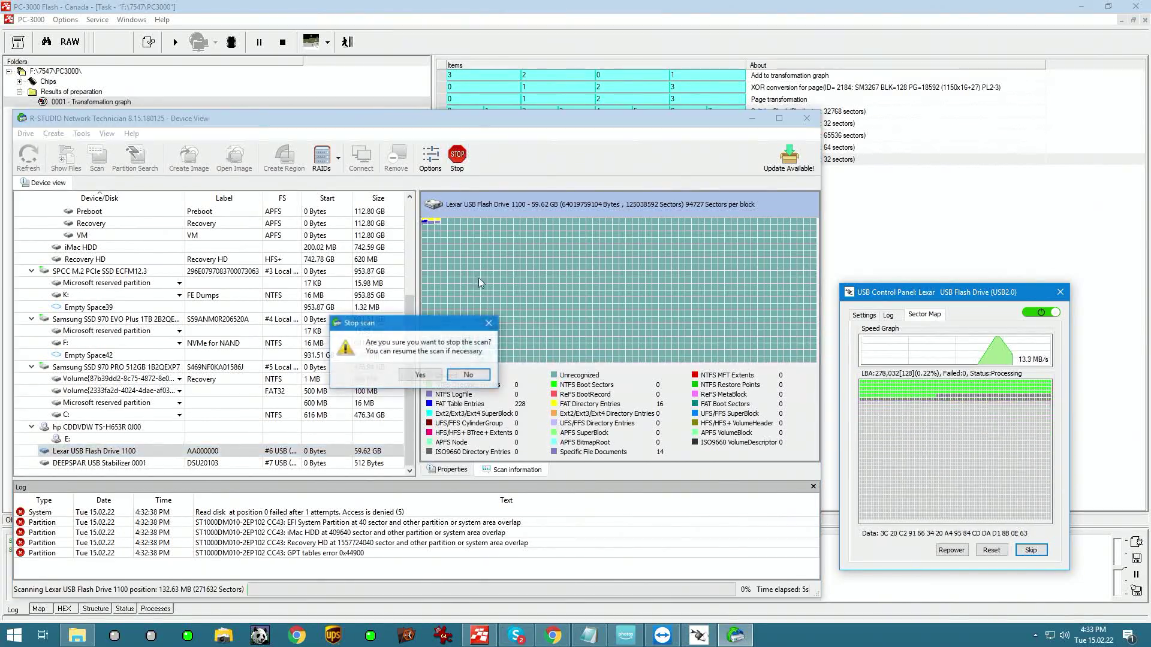
left_click(428, 377)
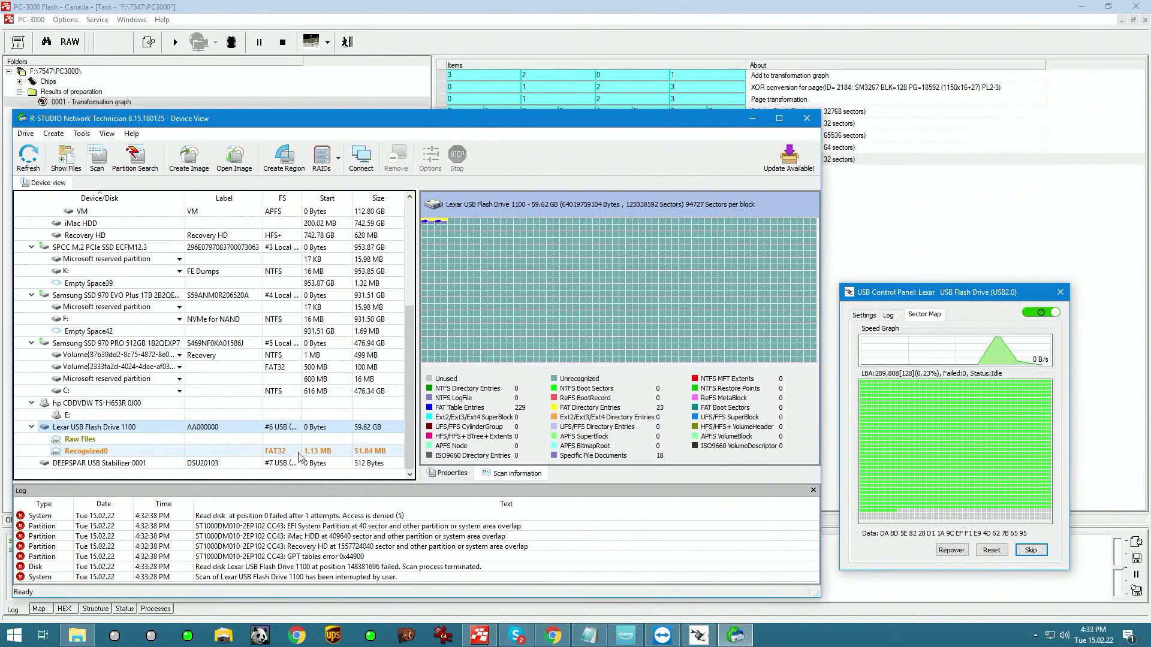
right_click(95, 428)
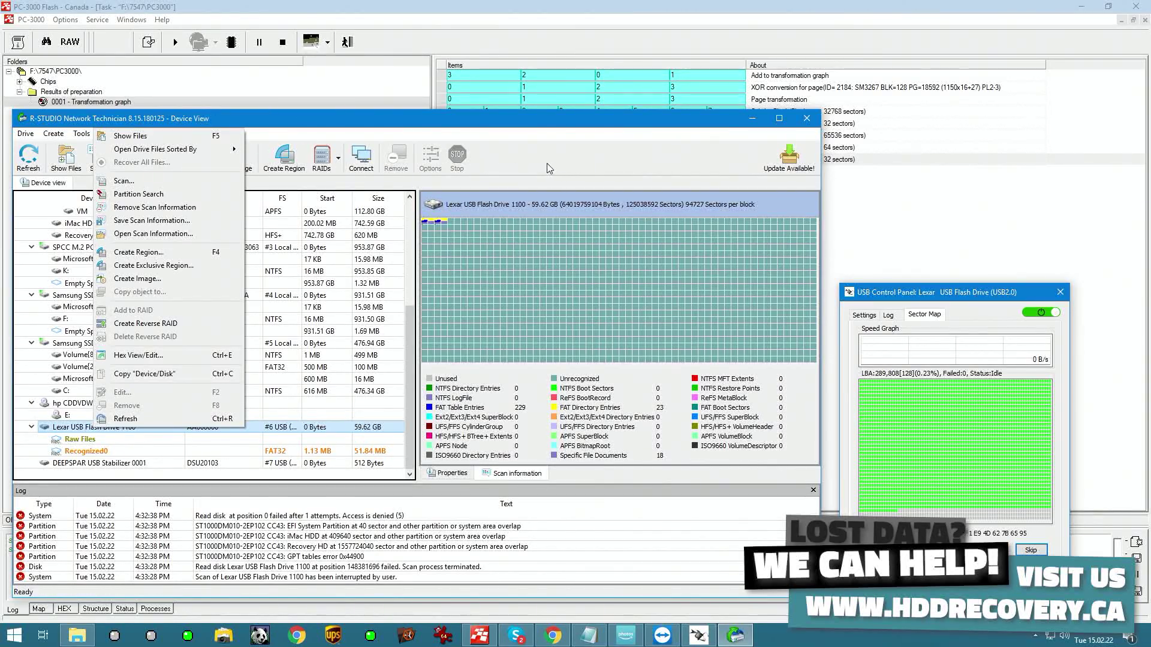
Dismiss the drive's context menu and start creating an image of the Lexar drive
left_click(257, 150)
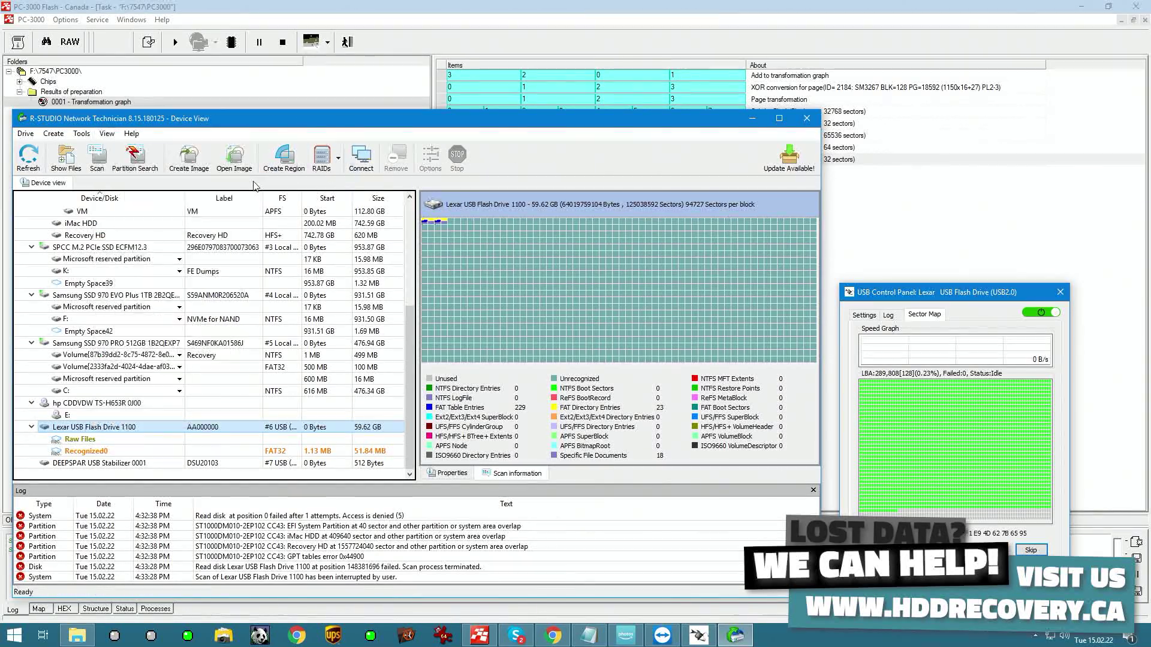
left_click(190, 157)
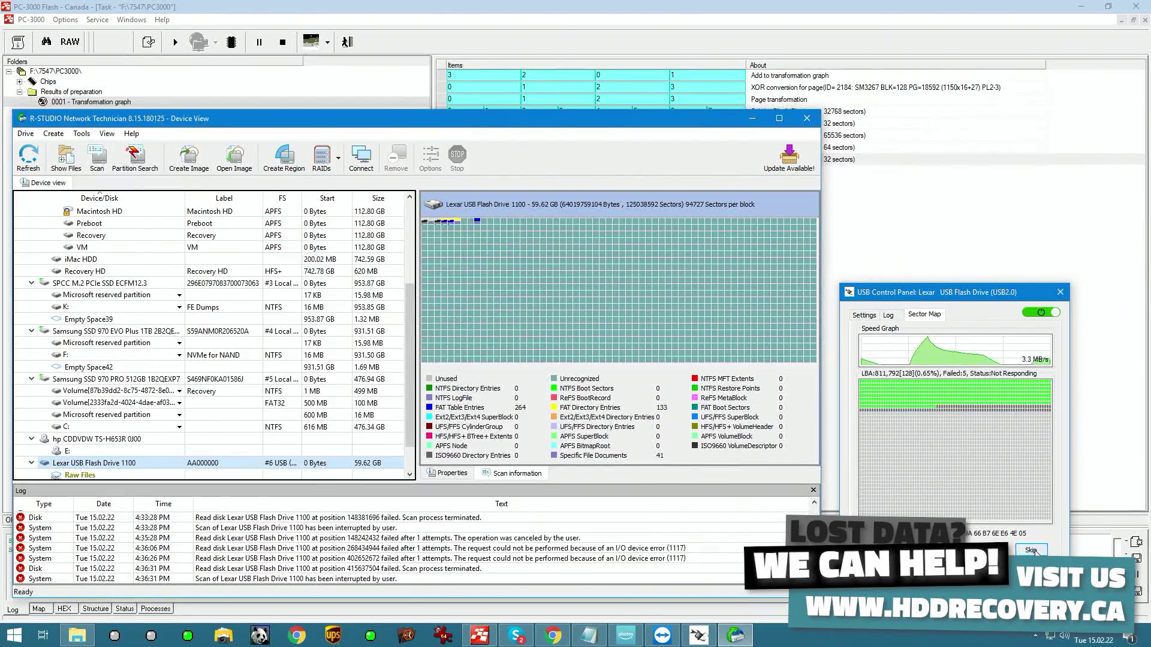
Switch the unresponsive Lexar drive's power off in the USB Control Panel
left_click(1042, 313)
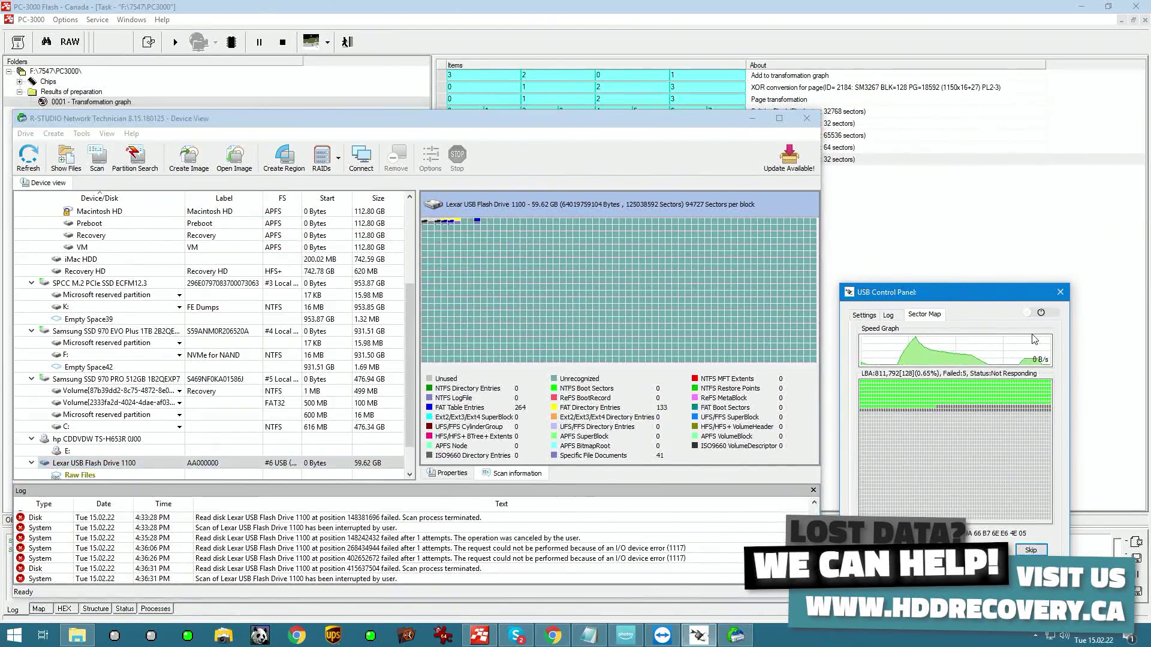